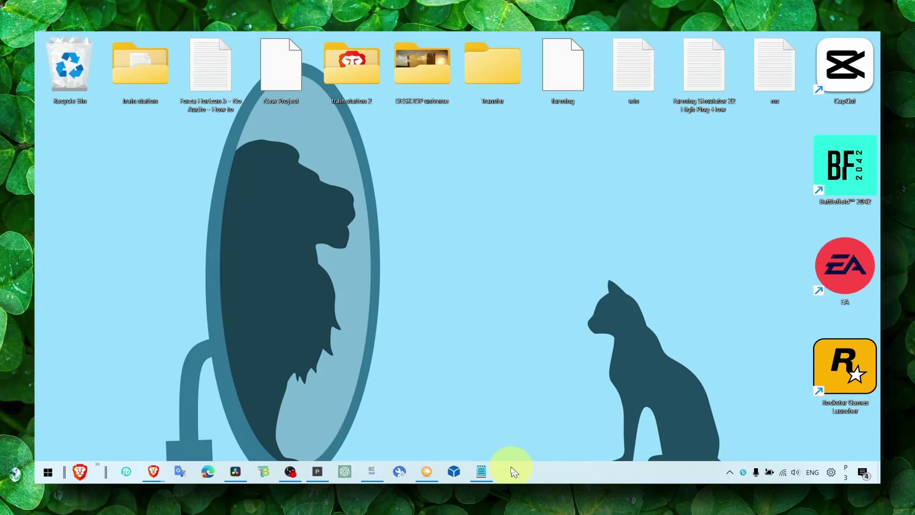
Bring up the Notepad note 'How to Solve a Black Screen in Left 4 Dead 2' from the taskbar.
click(488, 474)
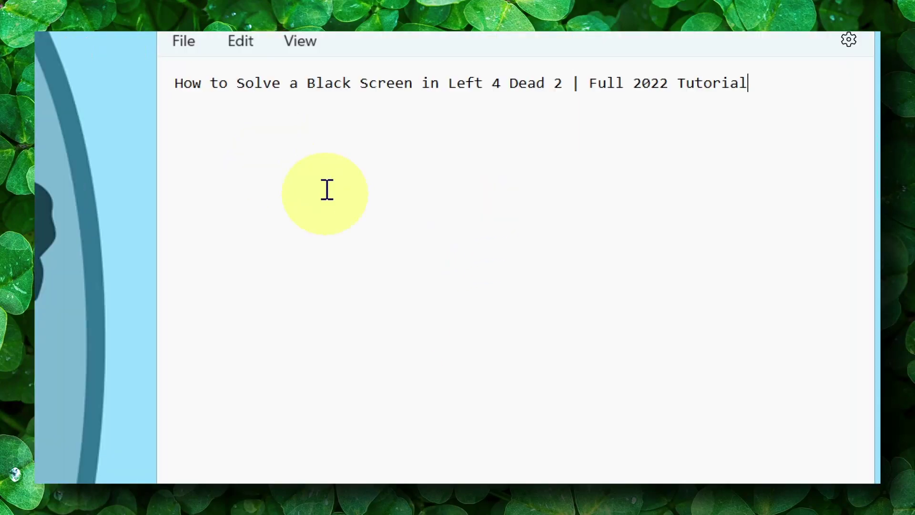
key(alt)
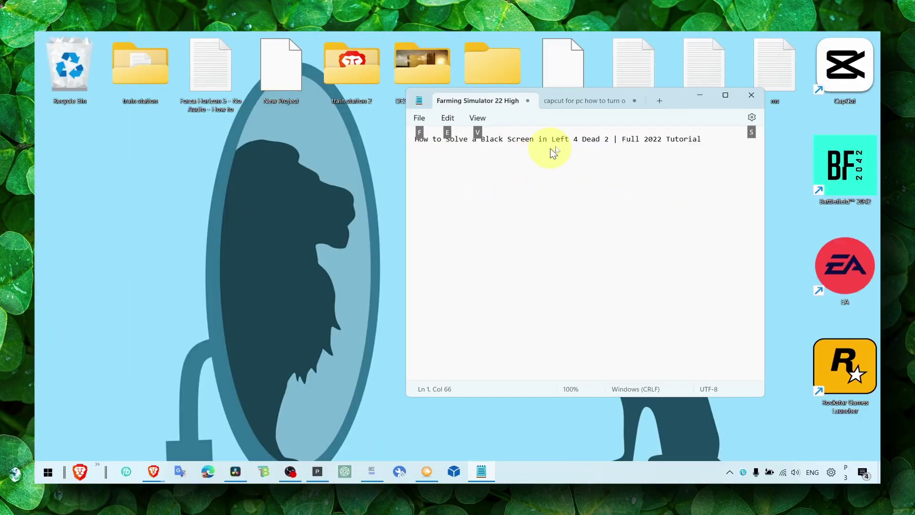
Minimize the Notepad note to reveal the bare desktop.
click(698, 98)
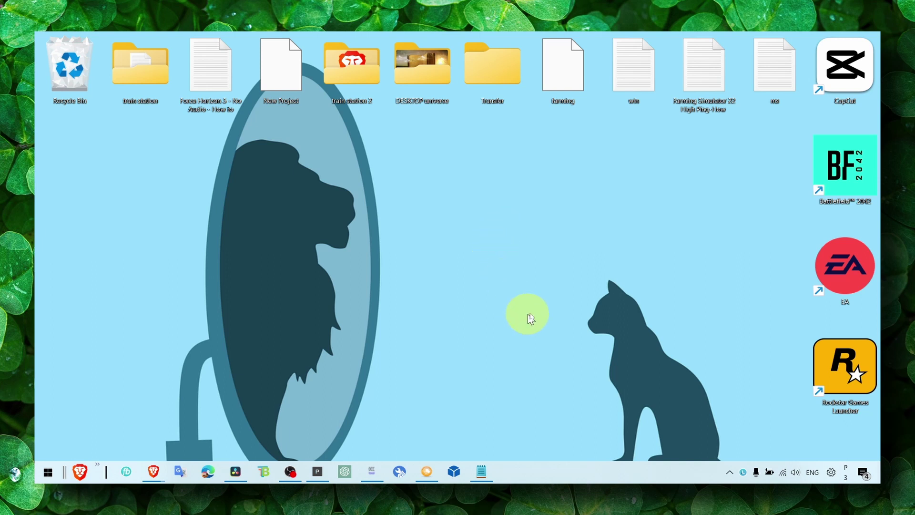
In Brave, download the DirectX End-User Runtime Web Installer and save it as dxwebsetup (7).exe.
key(alt+Tab)
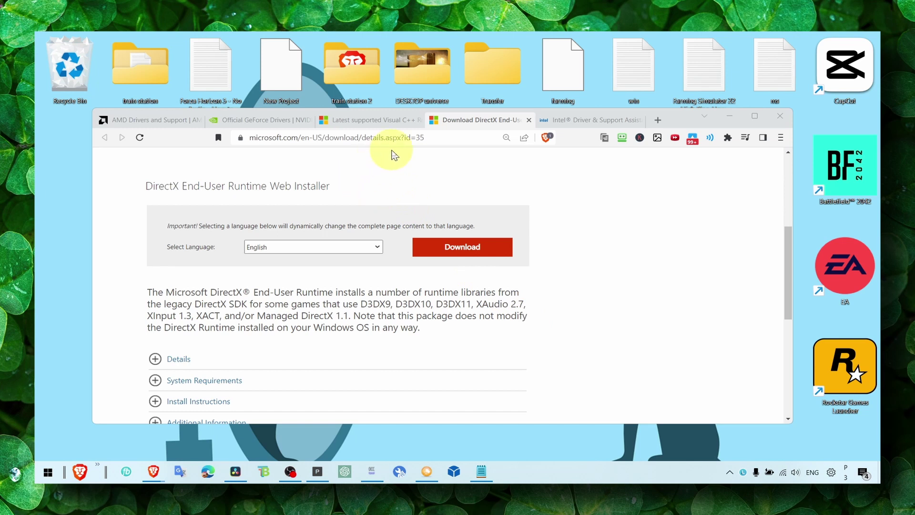
click(384, 125)
click(431, 123)
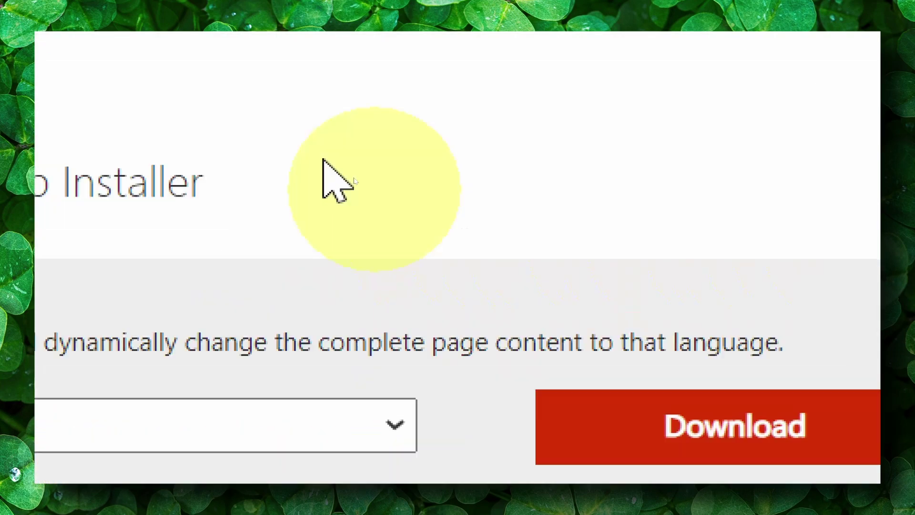
click(394, 259)
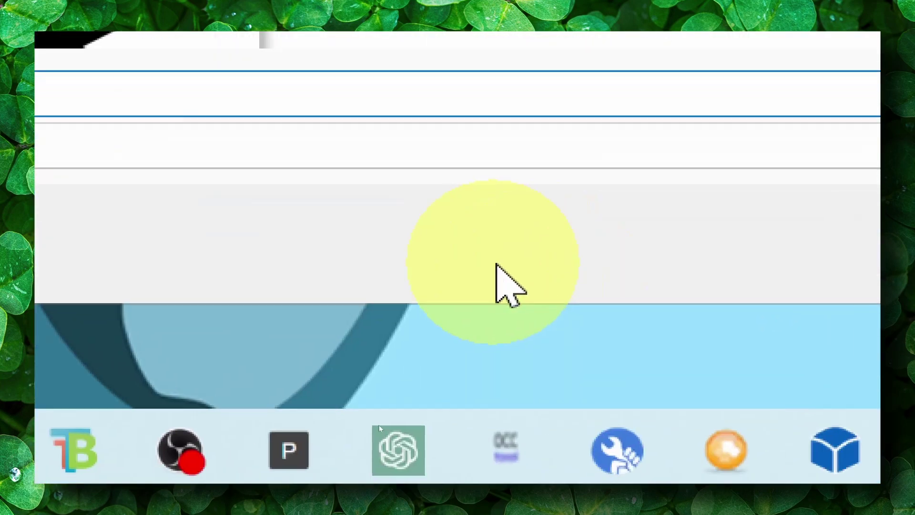
click(872, 235)
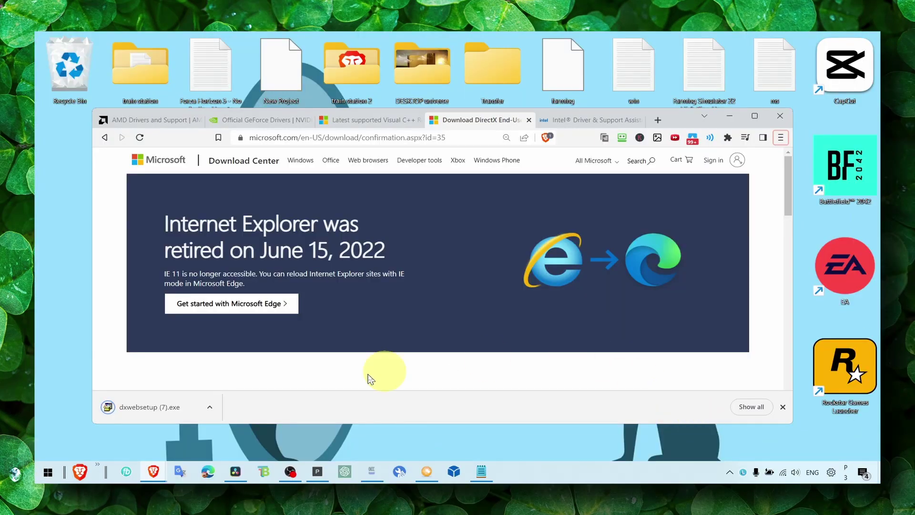
Run dxwebsetup (7).exe from the download bar and finish the DirectX installer.
click(172, 410)
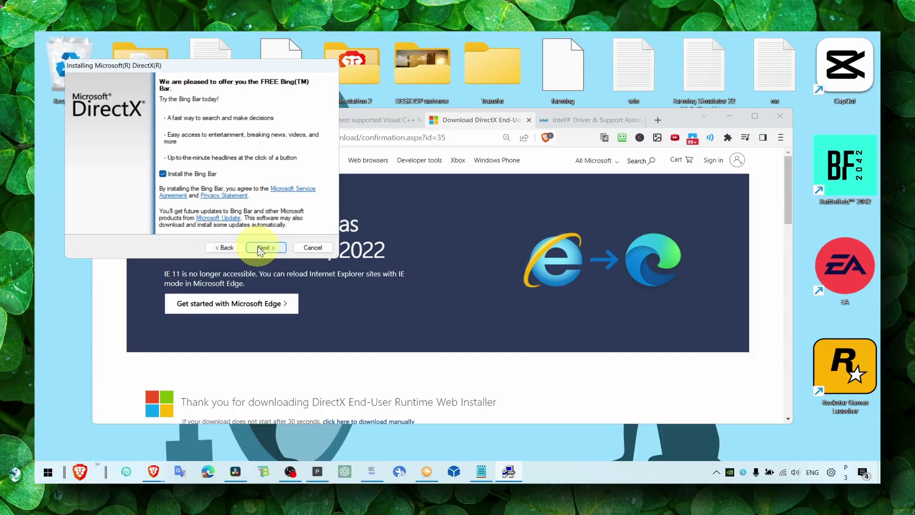
click(307, 246)
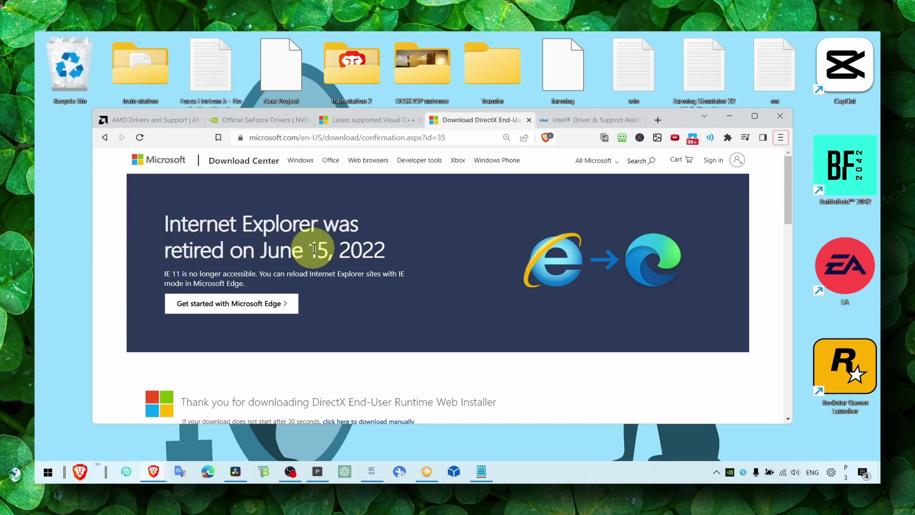
Close the DirectX and Visual C++ tabs, leaving NVIDIA's GeForce Drivers page in view.
middle_click(468, 125)
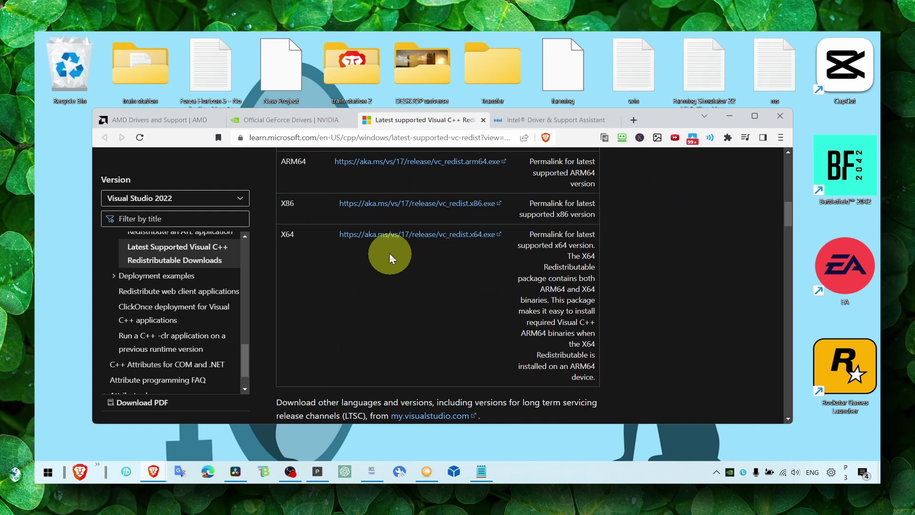
scroll(390, 258, up, 1)
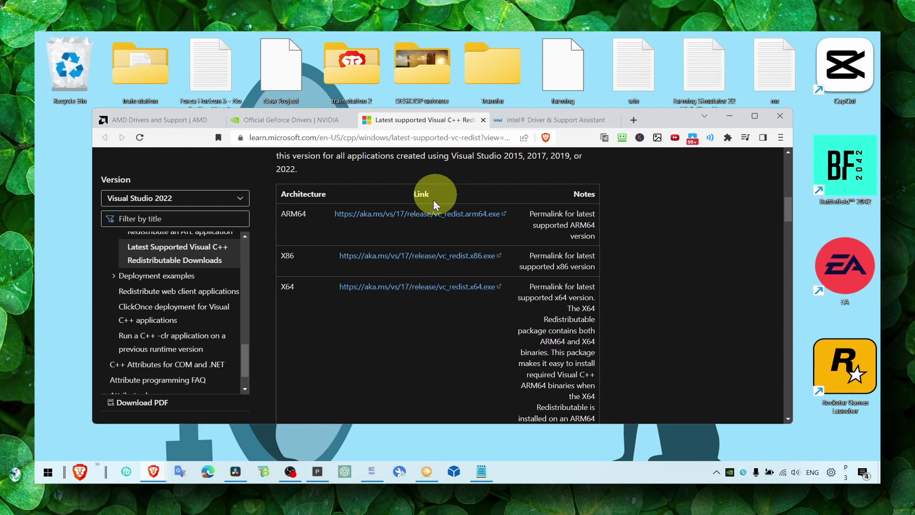
scroll(431, 203, up, 2)
scroll(428, 207, up, 5)
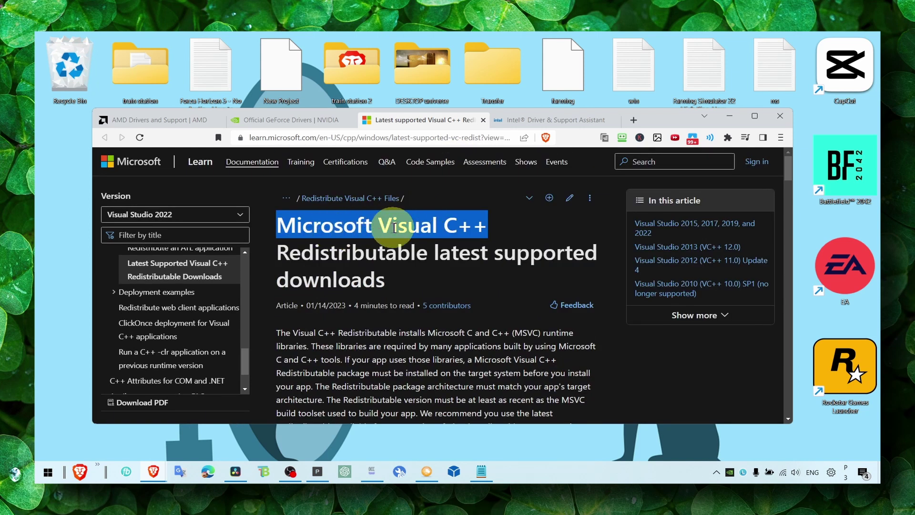
click(482, 119)
click(293, 119)
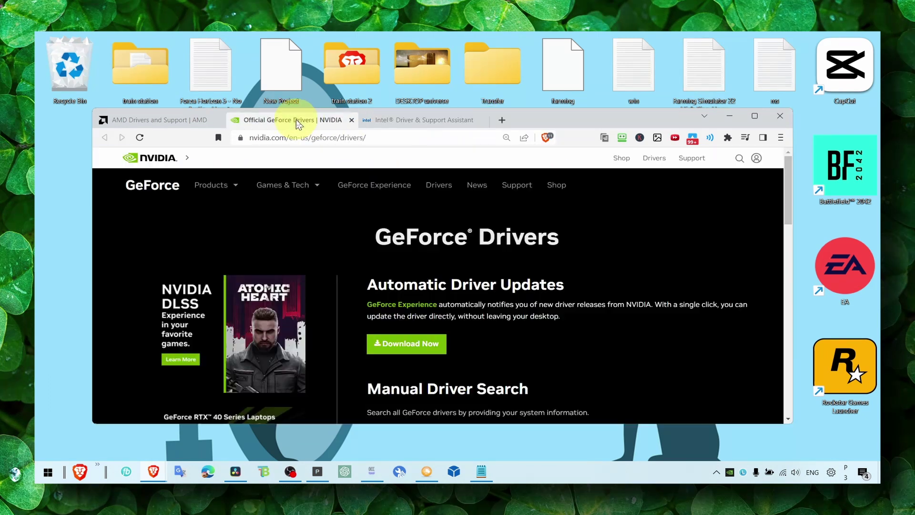
mouse_move(308, 217)
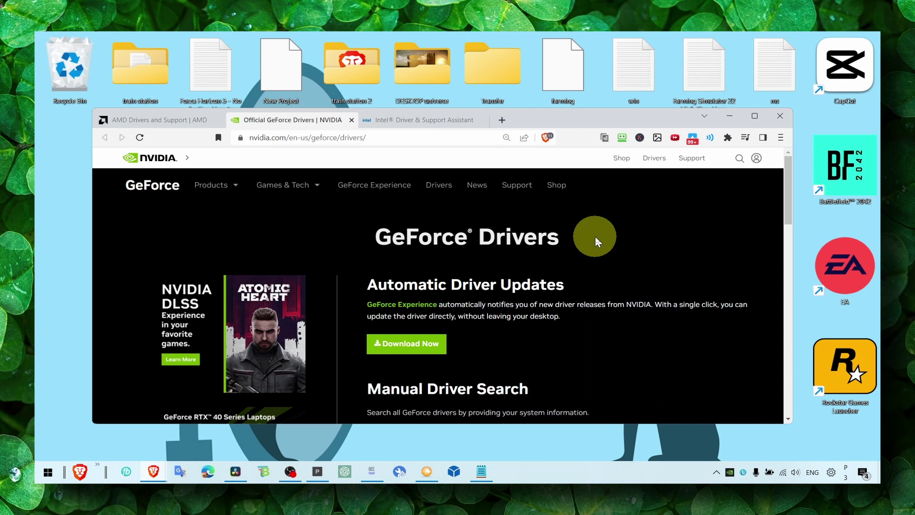
Search Windows for 'geforce experience' and launch the GeForce Experience app.
key(super+s)
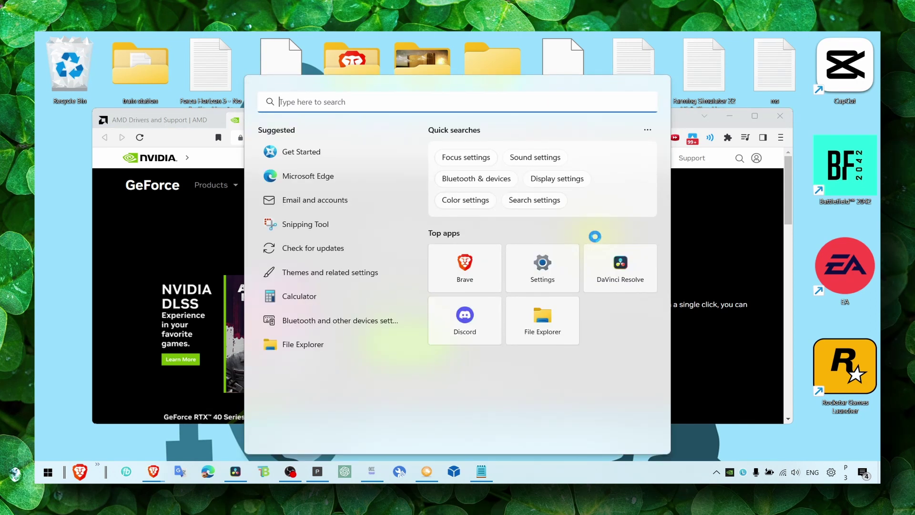
text(gefore ex)
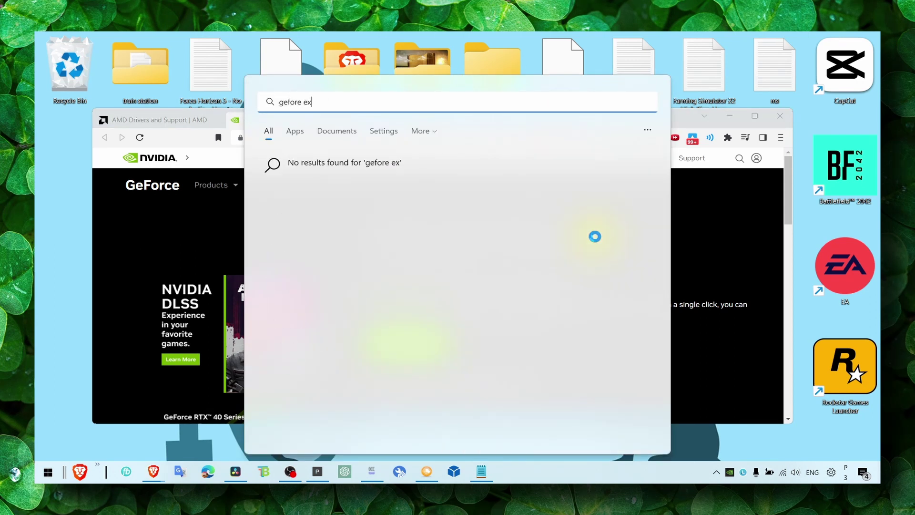
key(BackSpace)
key(BackSpace)
key(BackSpace)
text(ce )
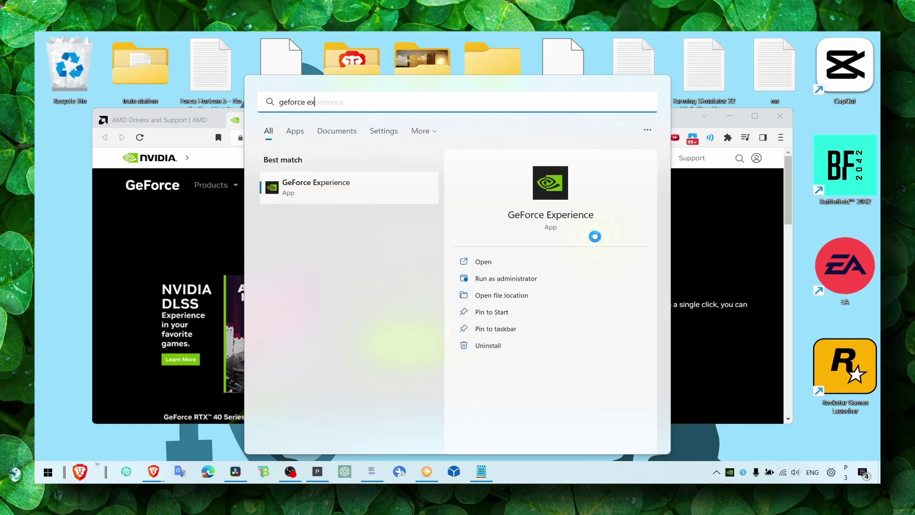
text(experience)
key(Return)
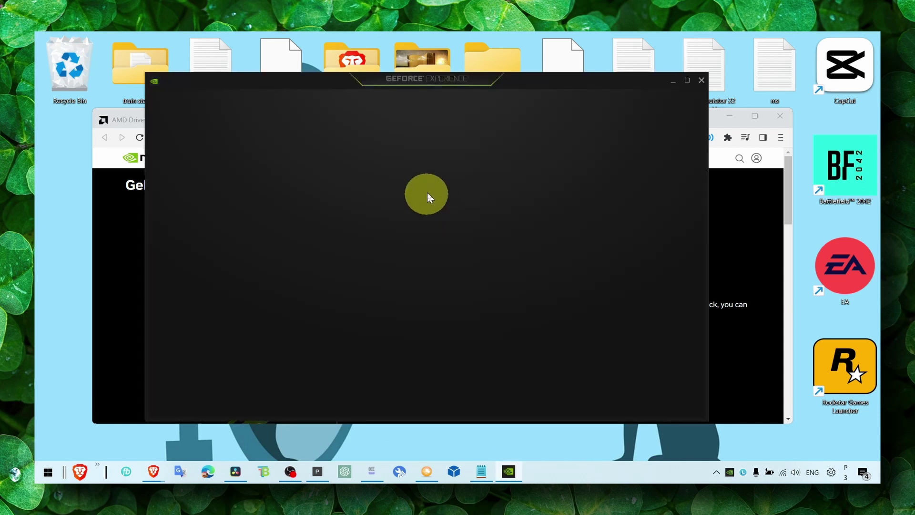
Check the Drivers tab listing Game Ready Driver 531.29, then close GeForce Experience.
click(250, 102)
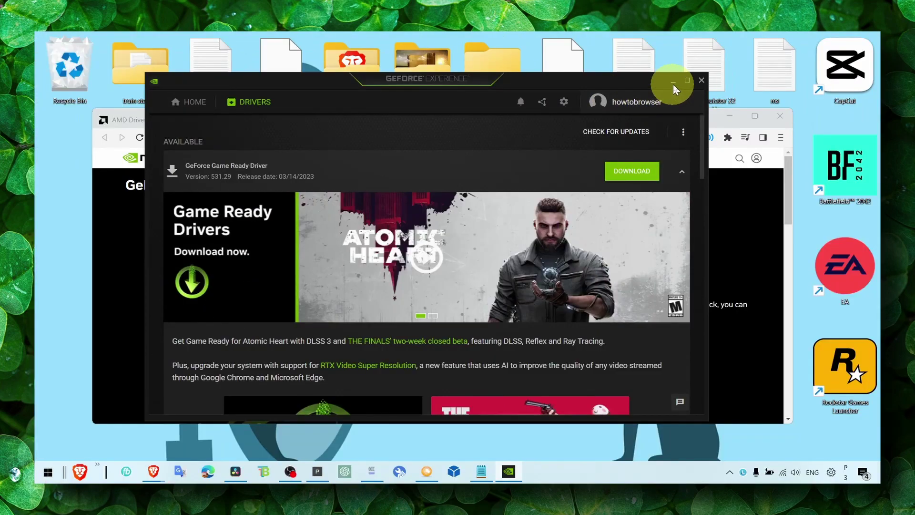
click(701, 80)
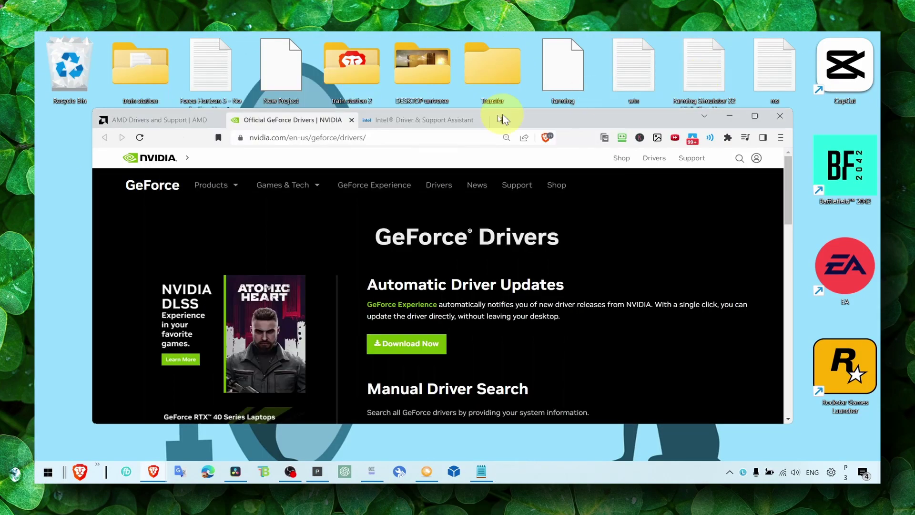
Close the NVIDIA tab, look over the AMD and Intel pages, then close Brave with all tabs.
click(353, 120)
scroll(204, 305, down, 1)
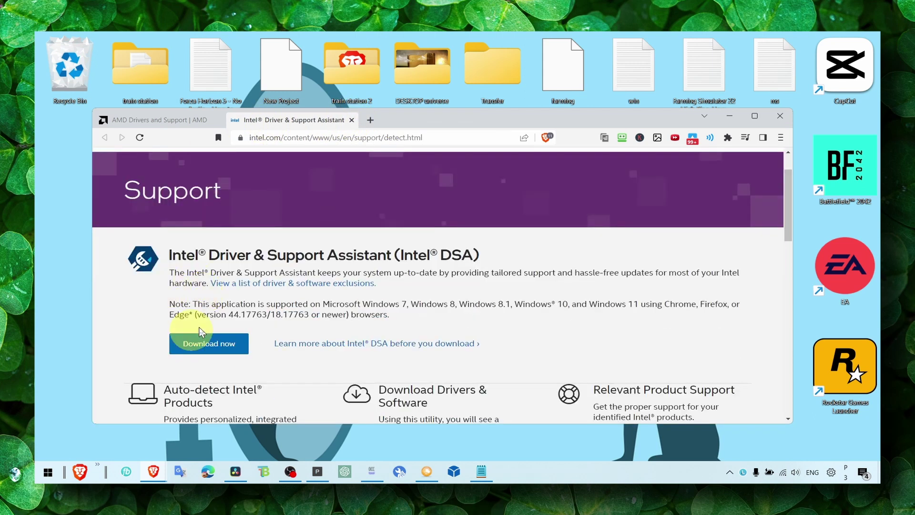
click(162, 122)
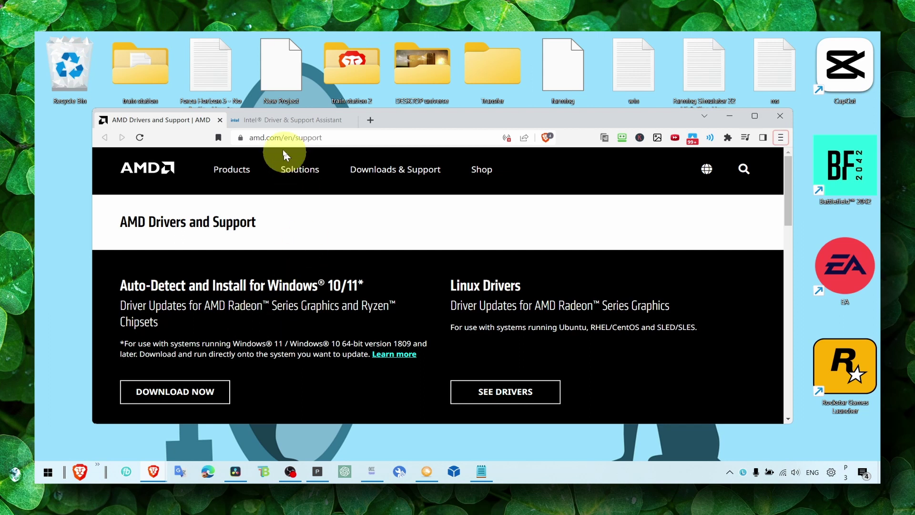
click(274, 119)
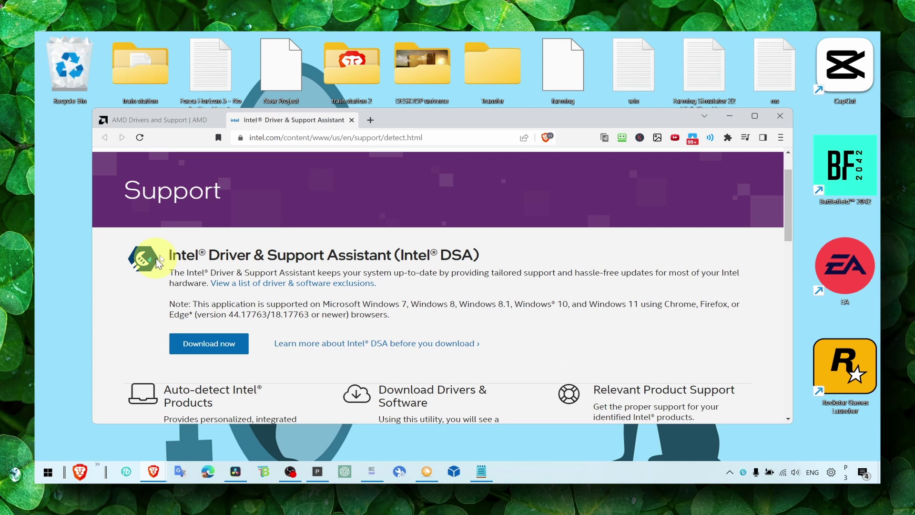
click(780, 116)
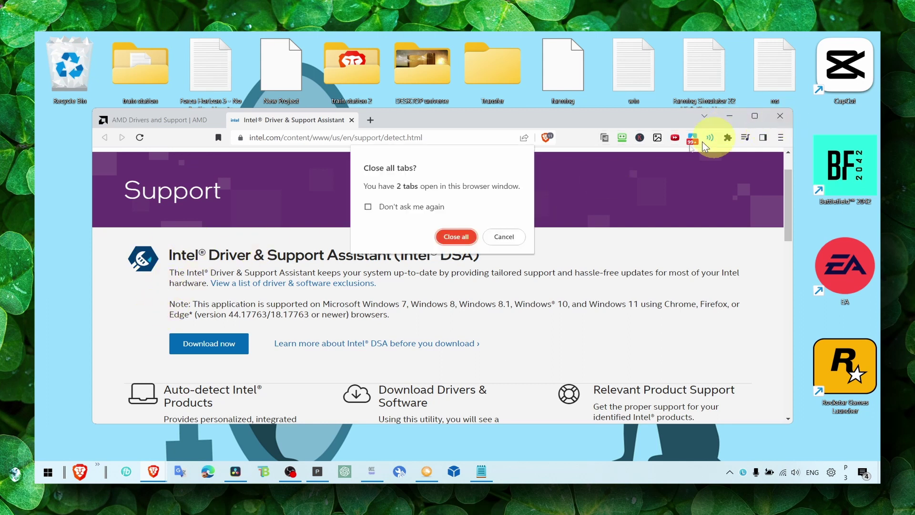
click(452, 236)
Search for 'windows update' and open the Windows Update settings.
key(super+s)
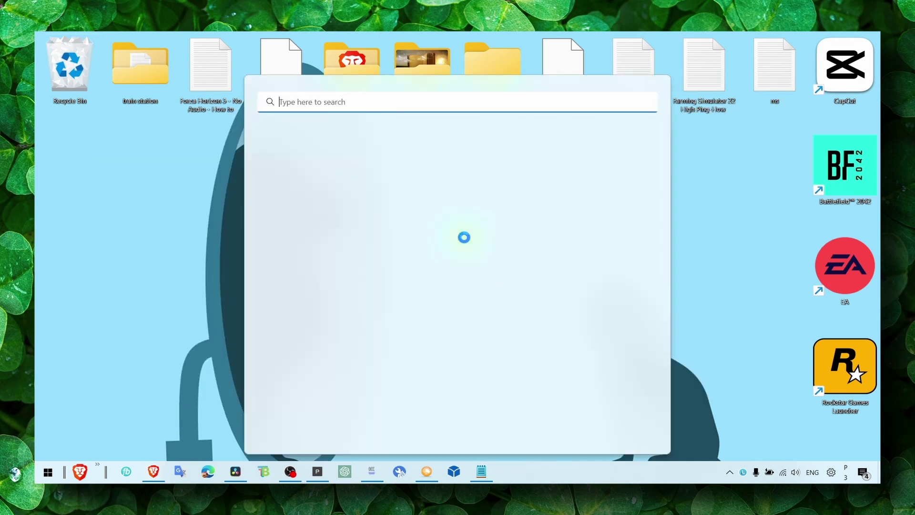
text(windows update)
key(Return)
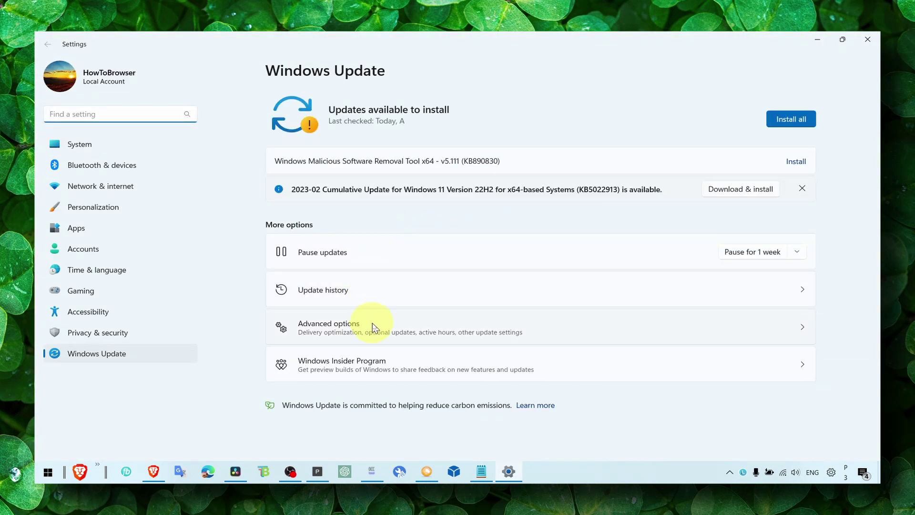
Under Advanced options > Optional updates, expand Driver updates and tick the Logitech USB driver update.
click(371, 326)
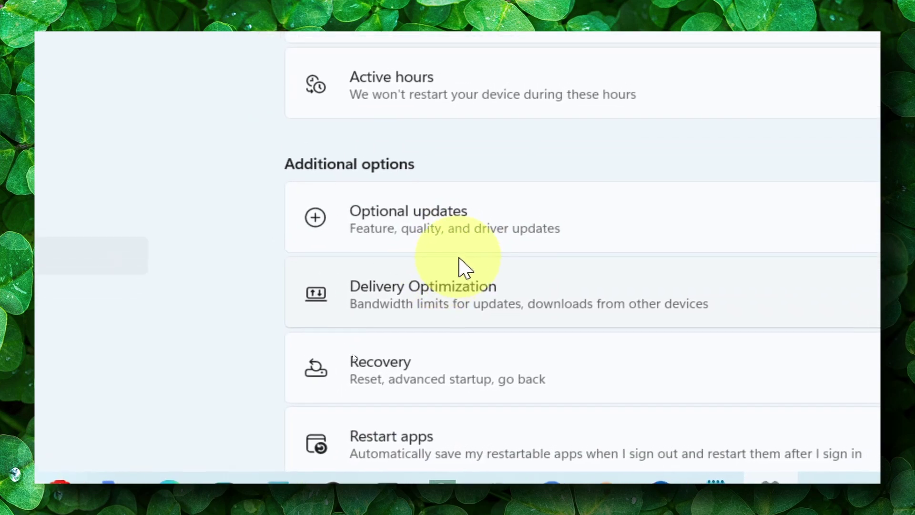
click(474, 212)
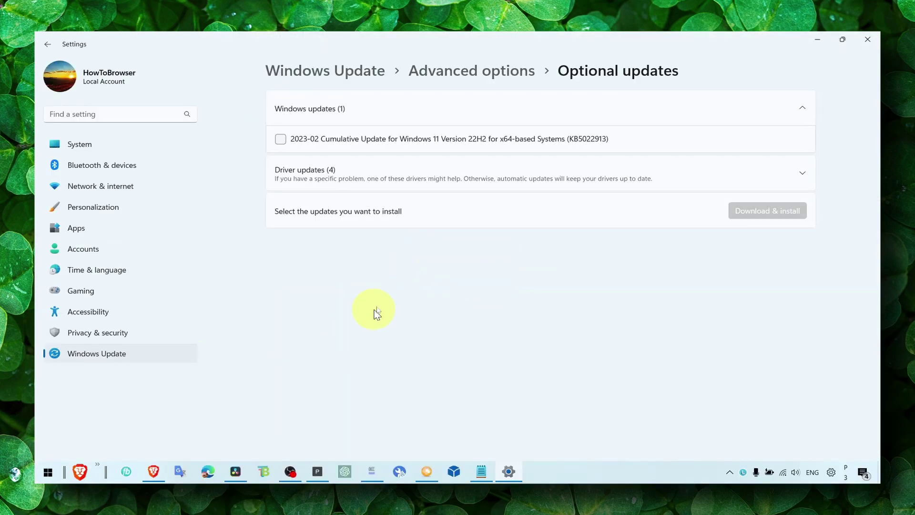
click(315, 178)
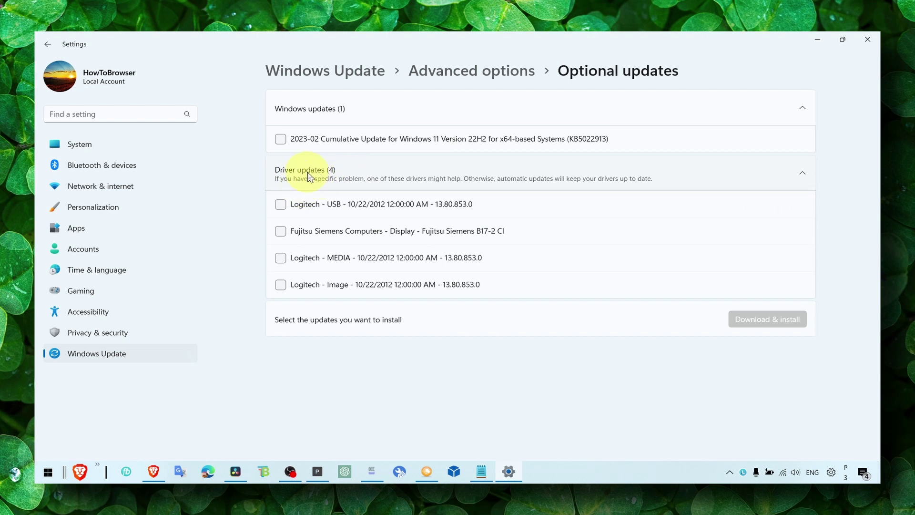
click(281, 204)
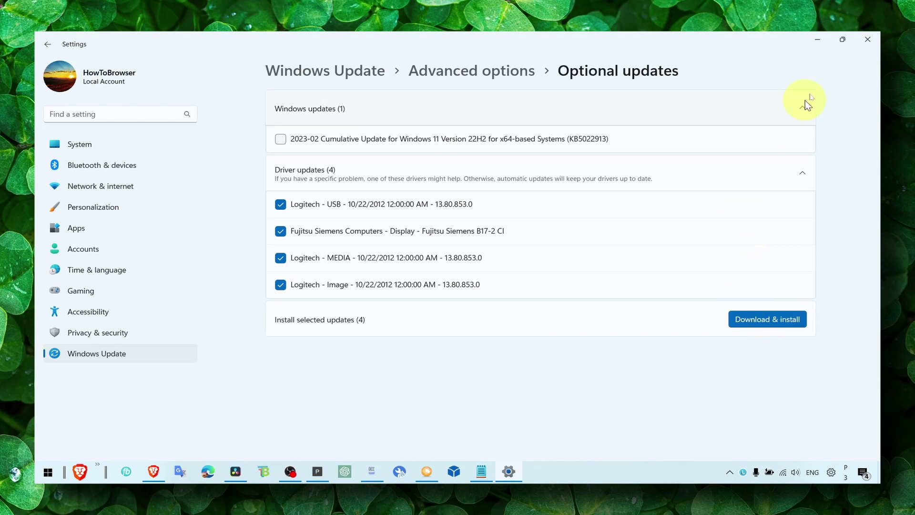
Close the Windows Settings window to return to the desktop.
click(867, 39)
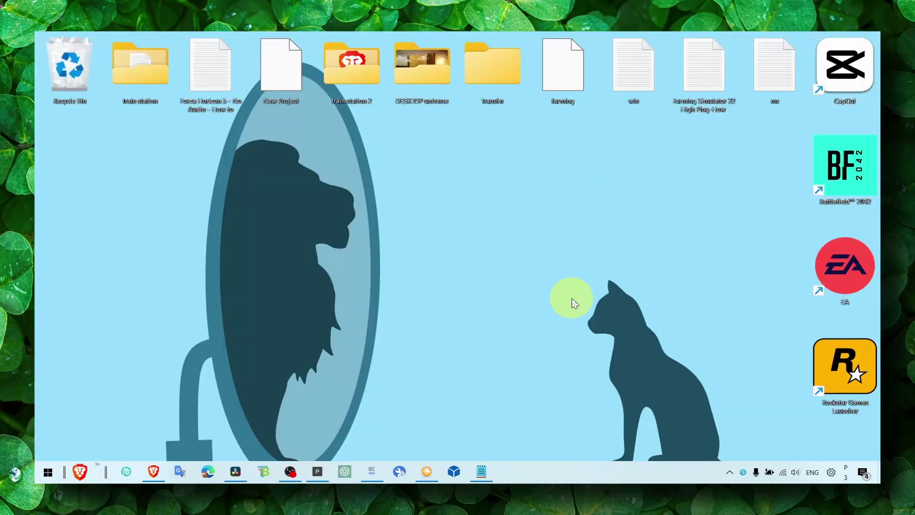